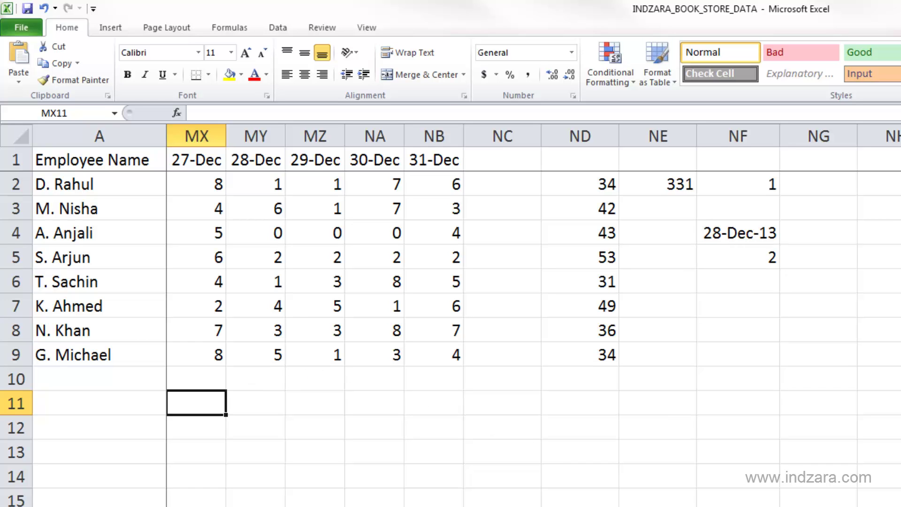
# Insert a blank row above the Employee Name header row and select cell B1
pyautogui.hscroll(-20, 450, 328)
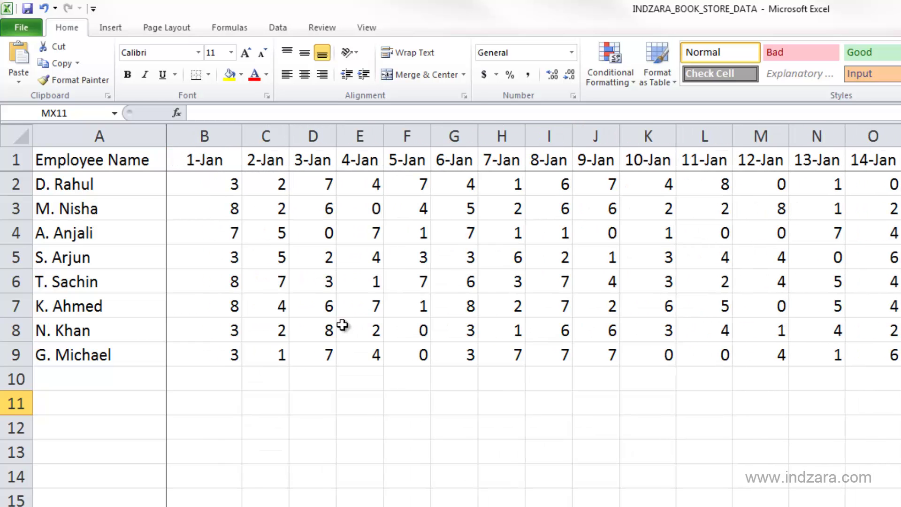
pyautogui.rightClick(16, 160)
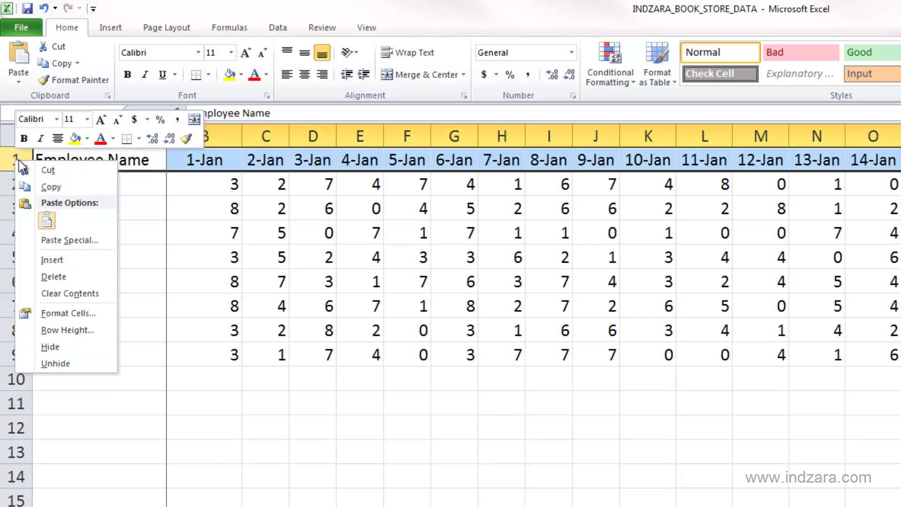
pyautogui.click(54, 260)
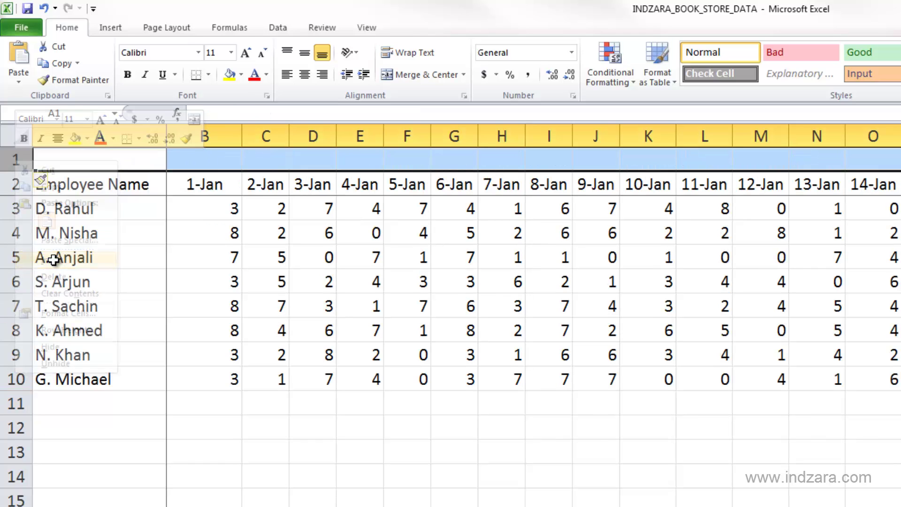
pyautogui.click(228, 162)
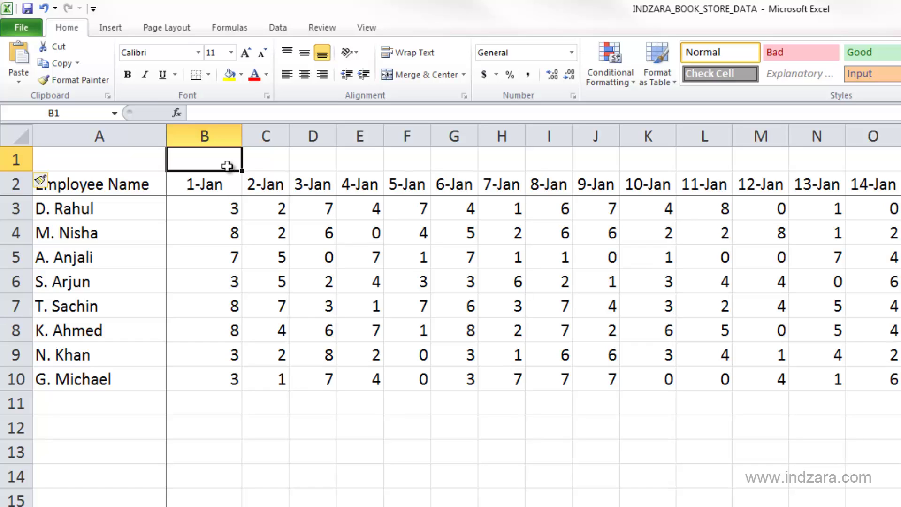
# Enter =MONTH(B2) in B1, referencing the 1-Jan date below it
pyautogui.write('=')
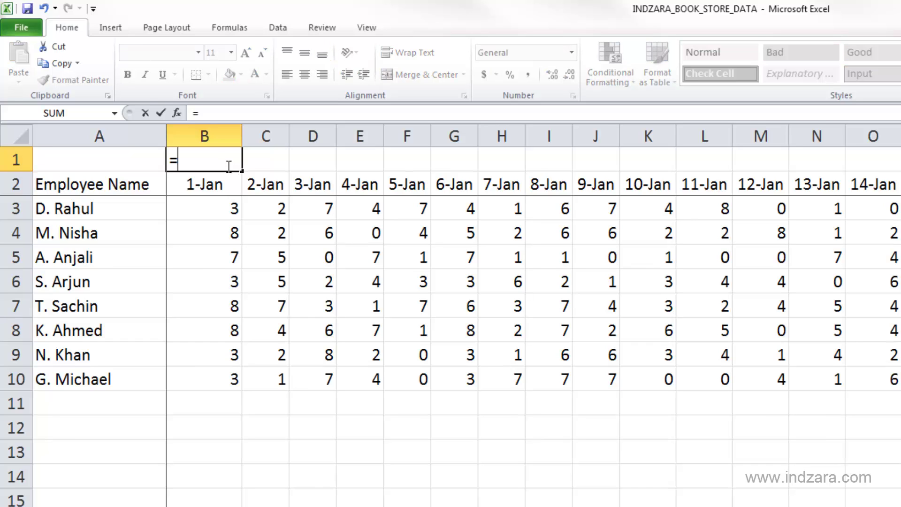
pyautogui.write('MONTH(')
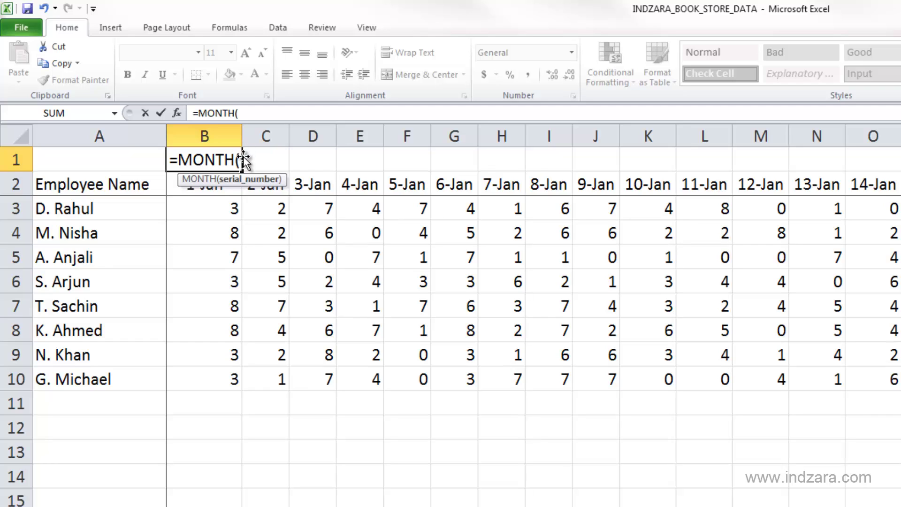
pyautogui.click(199, 190)
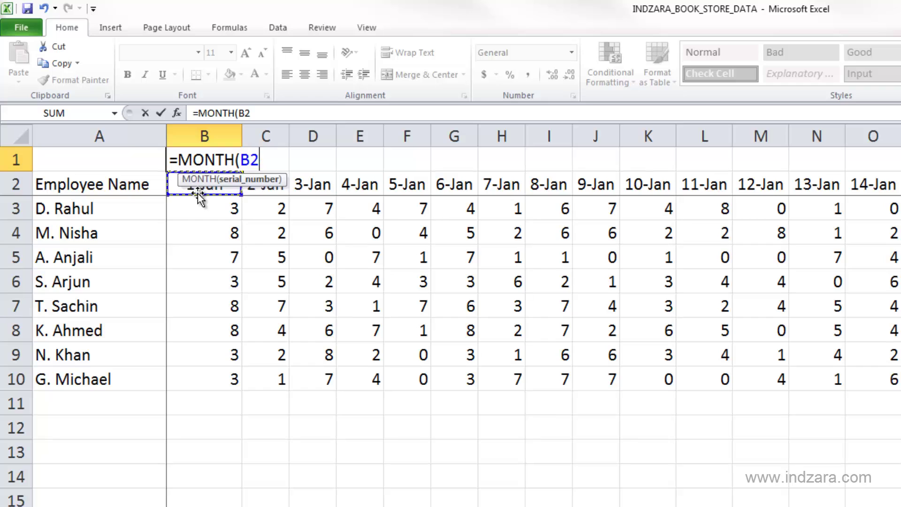
pyautogui.write(')')
pyautogui.press('Return')
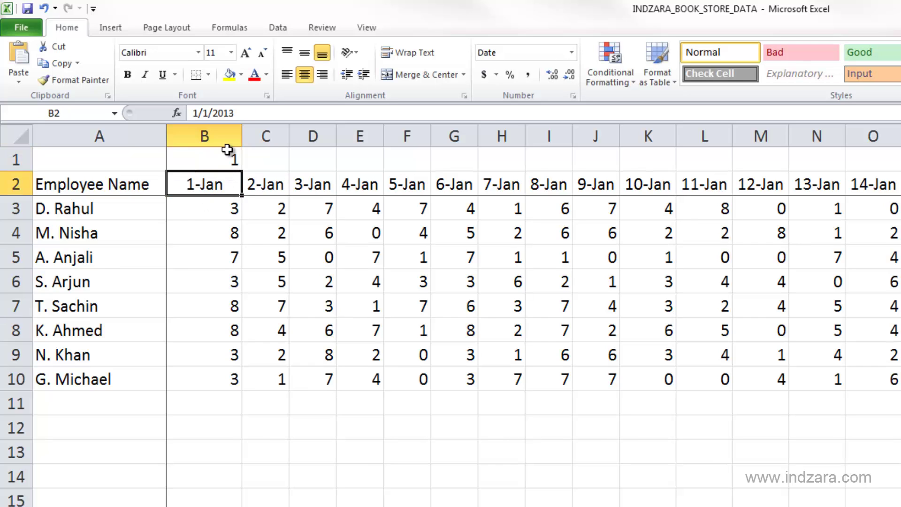
# Compare B1's MONTH formula with the date value stored in B2
pyautogui.click(227, 157)
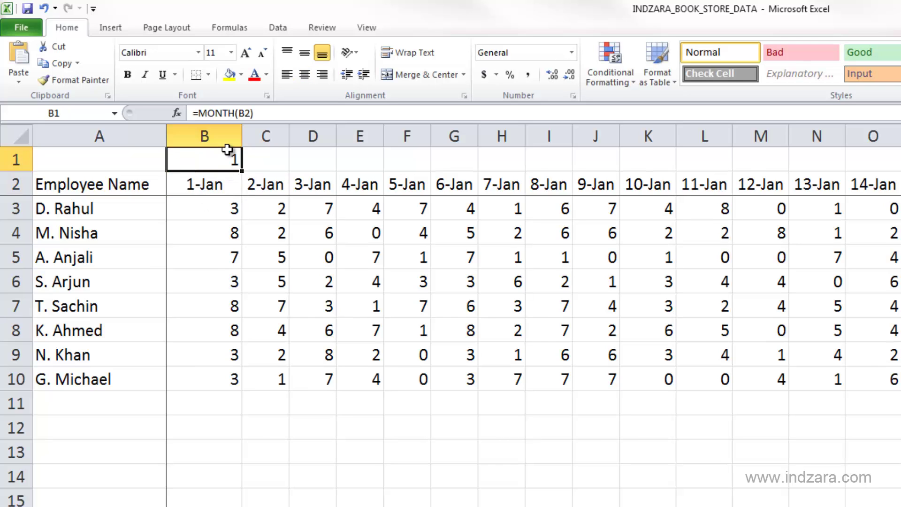
pyautogui.click(227, 181)
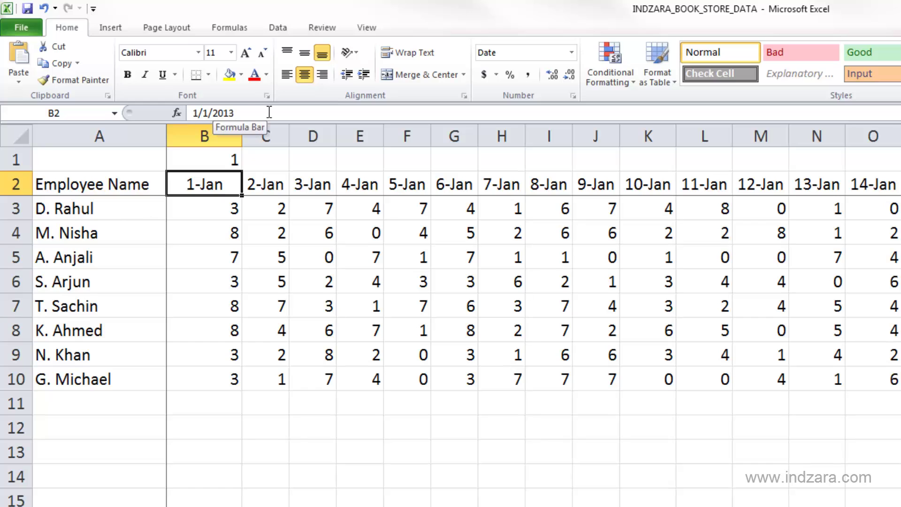
pyautogui.click(226, 159)
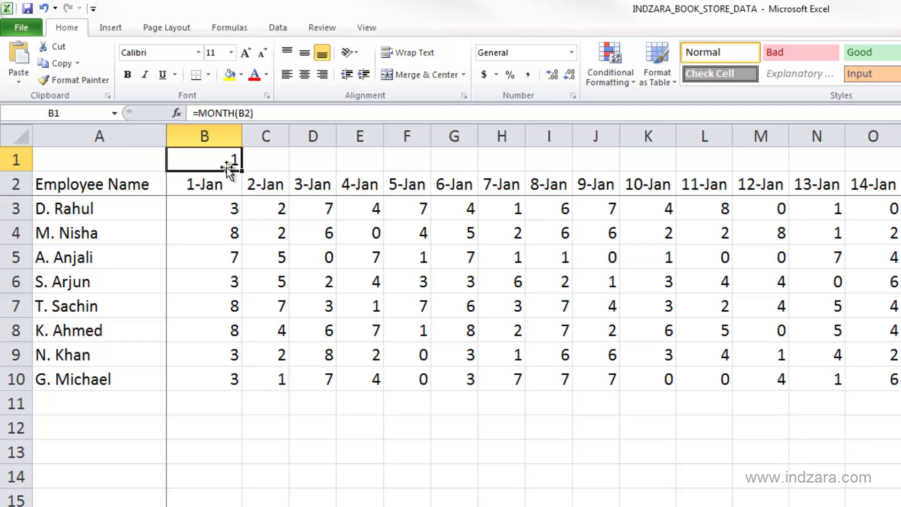
pyautogui.click(216, 179)
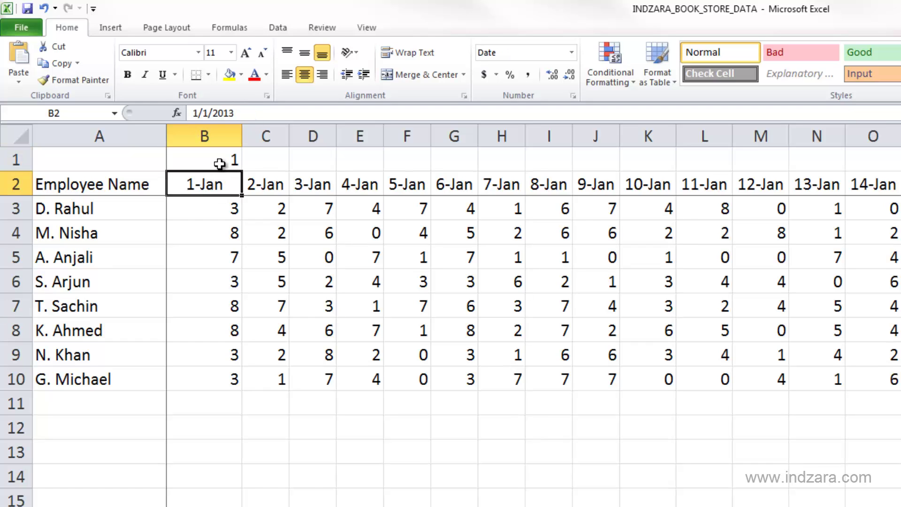
pyautogui.click(240, 160)
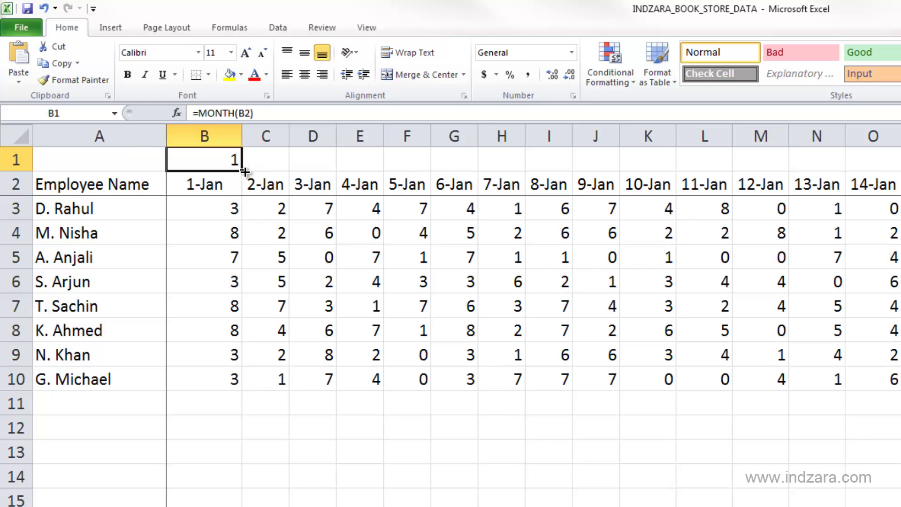
pyautogui.moveTo(244, 173); pyautogui.dragTo(897, 160)
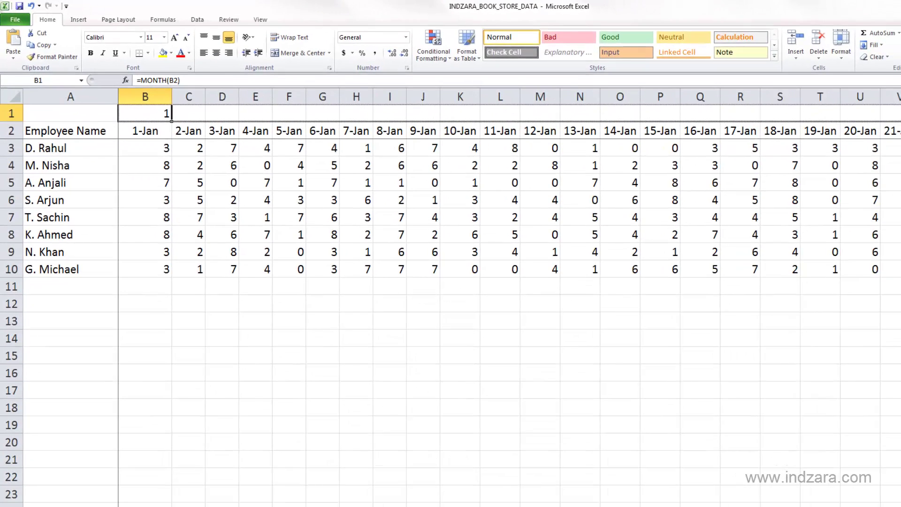
pyautogui.moveTo(898, 113); pyautogui.dragTo(898, 114)
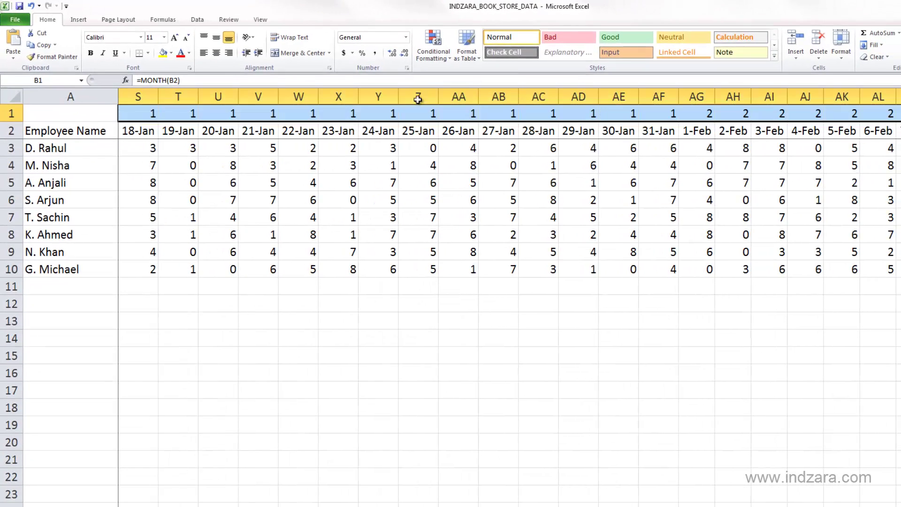
pyautogui.click(708, 119)
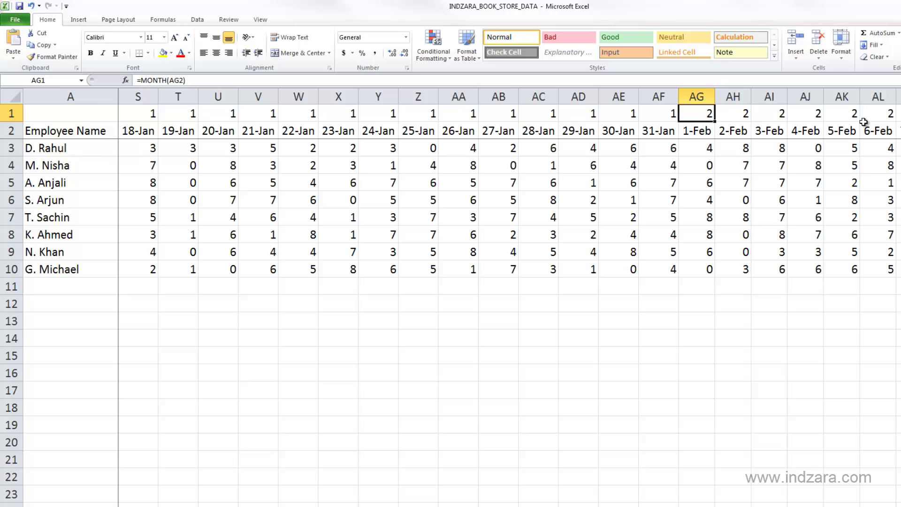
pyautogui.click(900, 113)
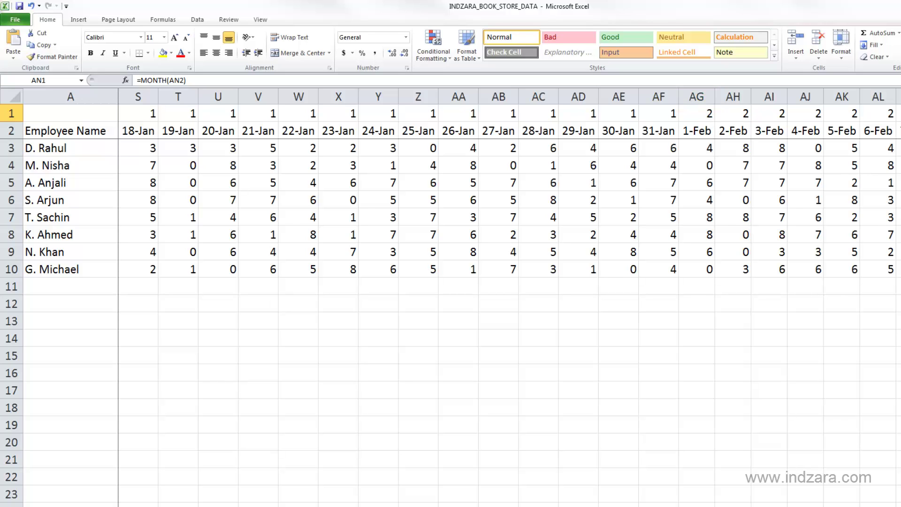
pyautogui.hotkey('ctrl', 'shift', 'Left')
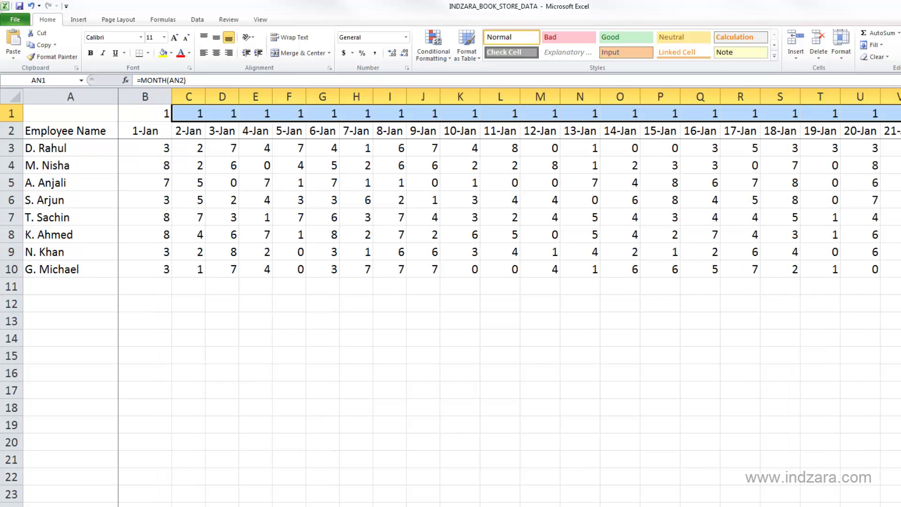
pyautogui.press('Delete')
pyautogui.press('Left')
pyautogui.hotkey('ctrl', 'Left')
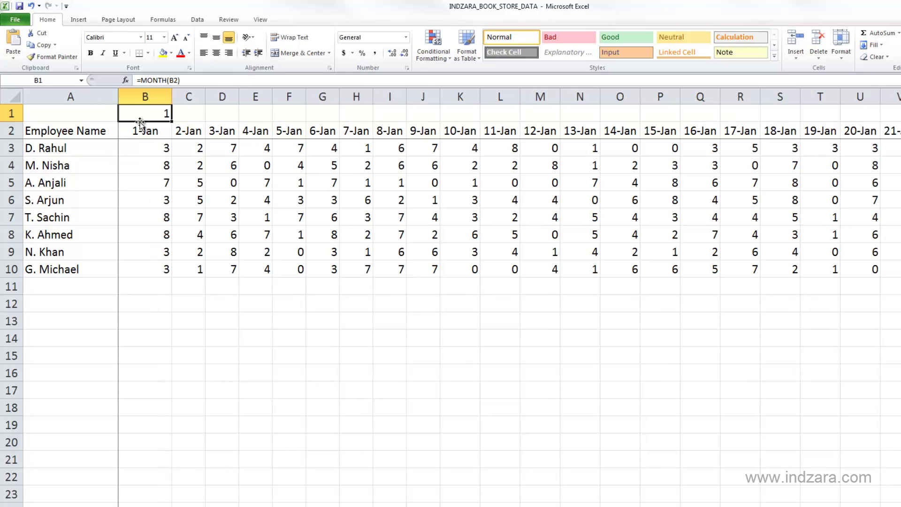
# Change B1's formula from MONTH to YEAR so it reads =YEAR(B2) and shows 2013
pyautogui.click(169, 80)
pyautogui.hotkey('shift', 'Left')
pyautogui.hotkey('shift', 'Left')
pyautogui.hotkey('shift', 'Left')
pyautogui.hotkey('shift', 'Left')
pyautogui.hotkey('shift', 'Left')
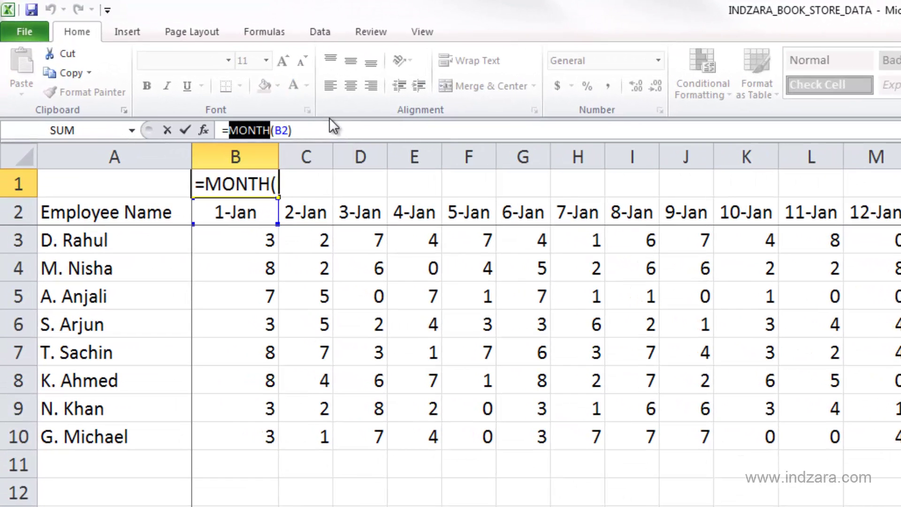
pyautogui.write('YEAR')
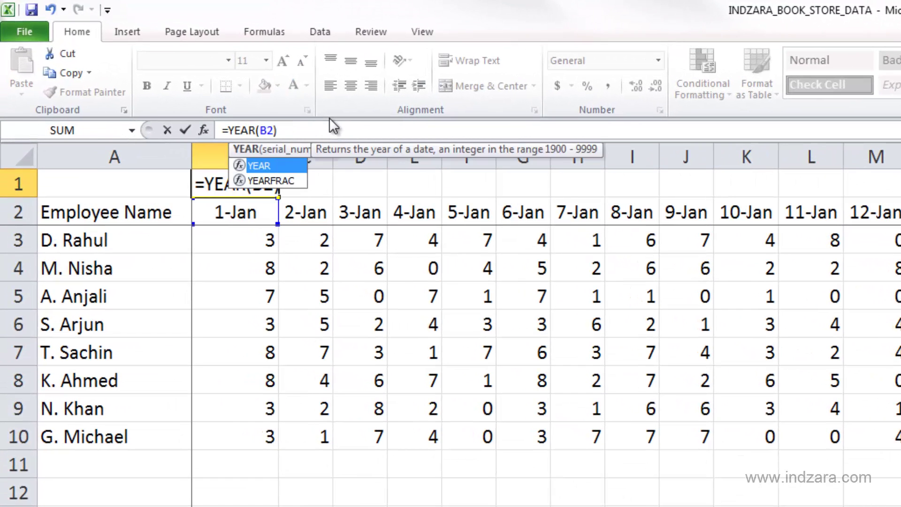
pyautogui.press('Return')
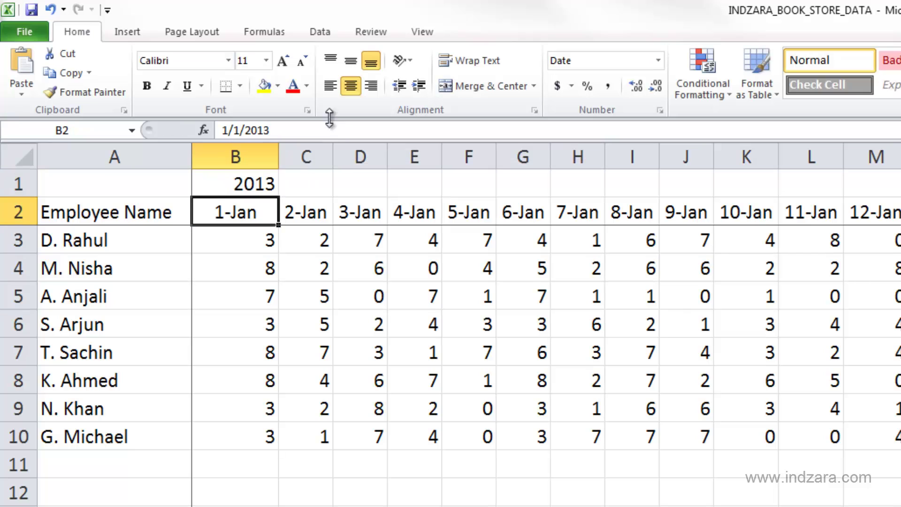
pyautogui.click(258, 187)
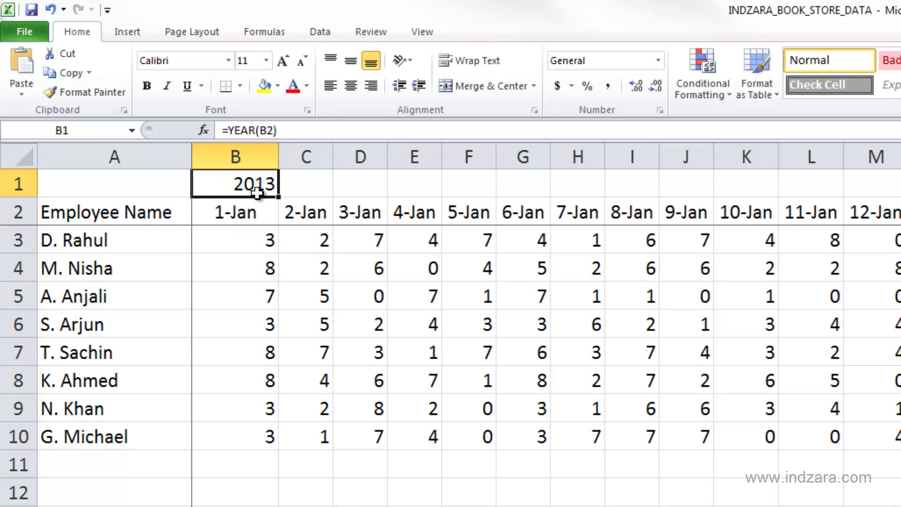
pyautogui.click(252, 131)
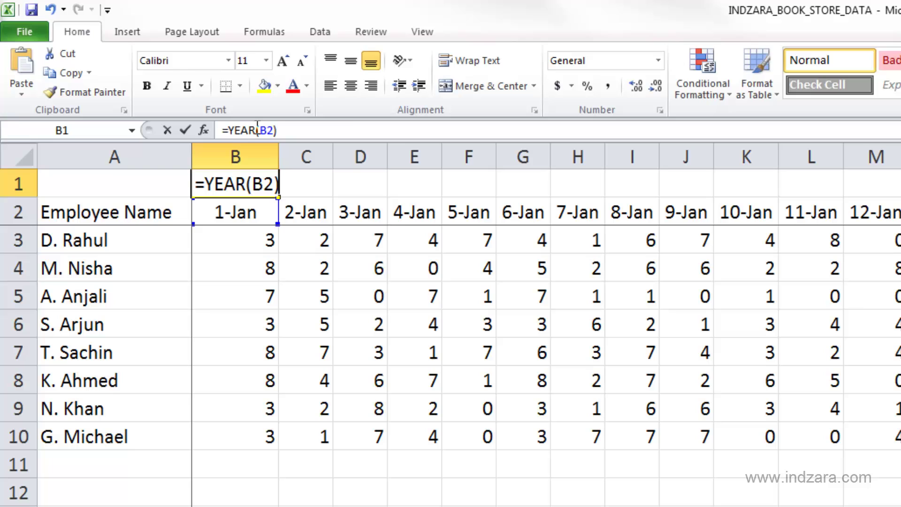
# Change B1's formula to =DAY(B2)
pyautogui.press('BackSpace')
pyautogui.press('BackSpace')
pyautogui.press('BackSpace')
pyautogui.press('BackSpace')
pyautogui.write('DAY')
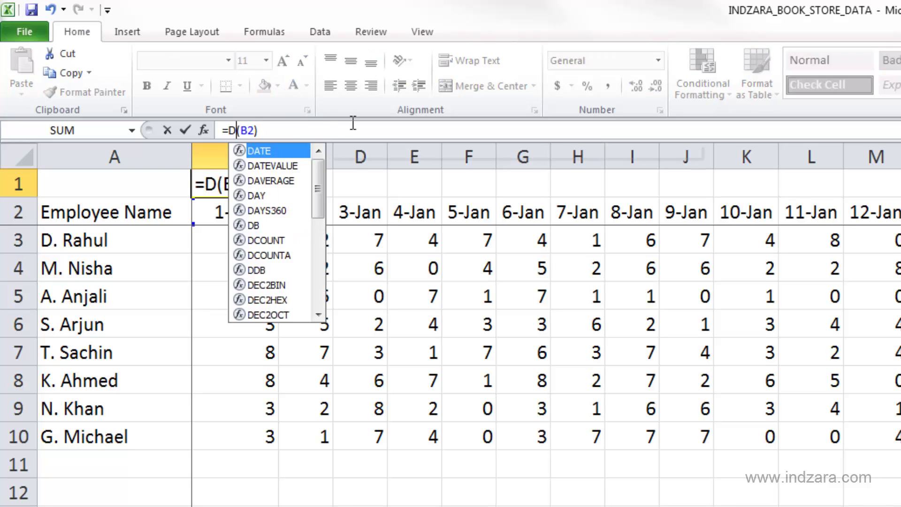
pyautogui.press('Return')
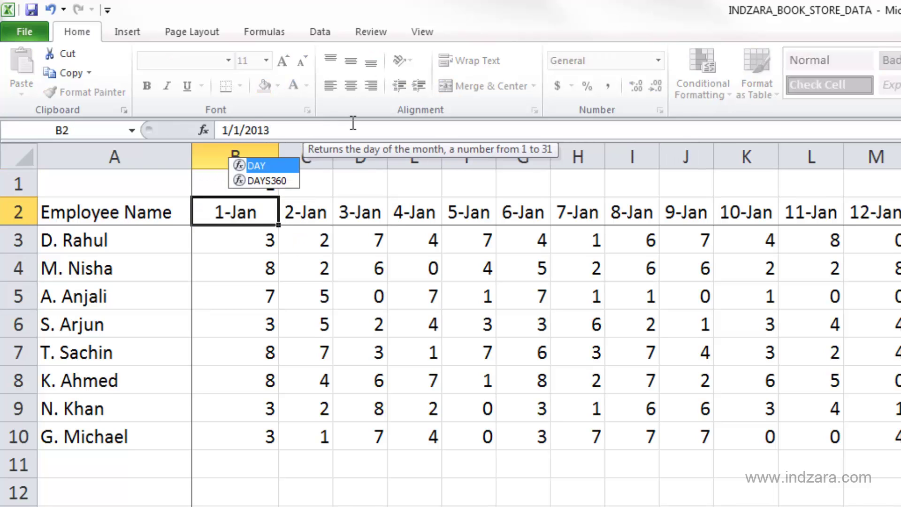
# Copy the DAY formula across row 1 and check the results in C1 and B2
pyautogui.click(260, 180)
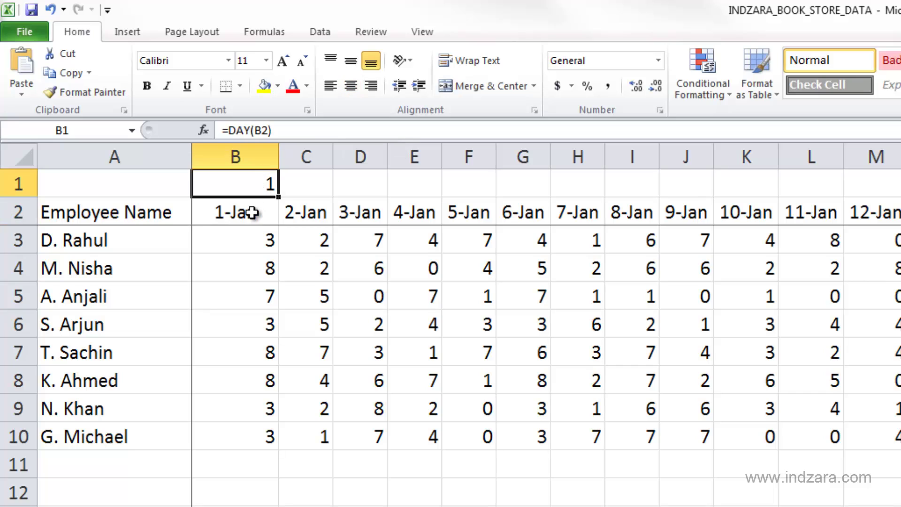
pyautogui.moveTo(281, 197); pyautogui.dragTo(899, 186)
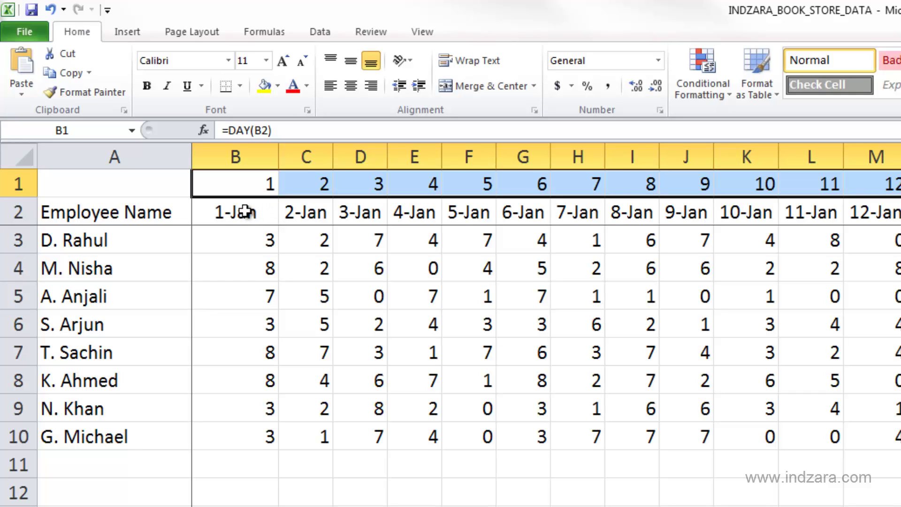
pyautogui.click(253, 185)
pyautogui.click(302, 185)
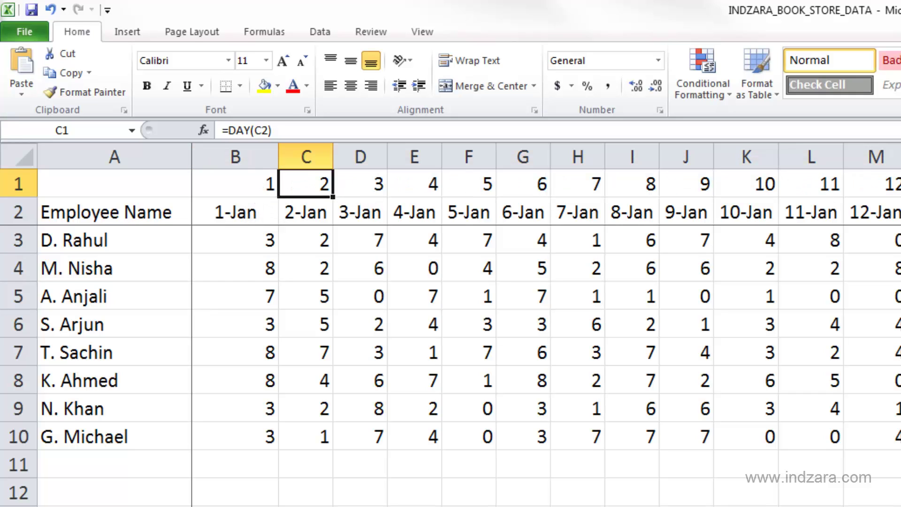
pyautogui.click(264, 186)
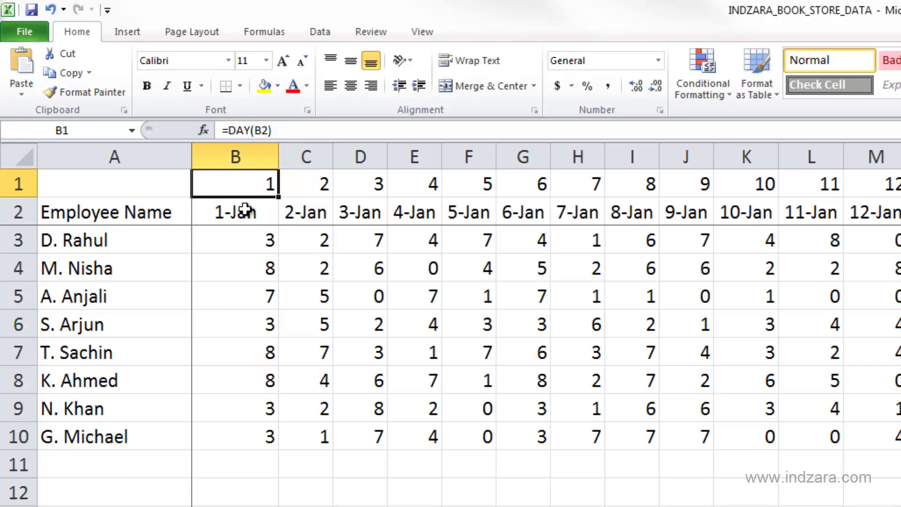
pyautogui.click(246, 210)
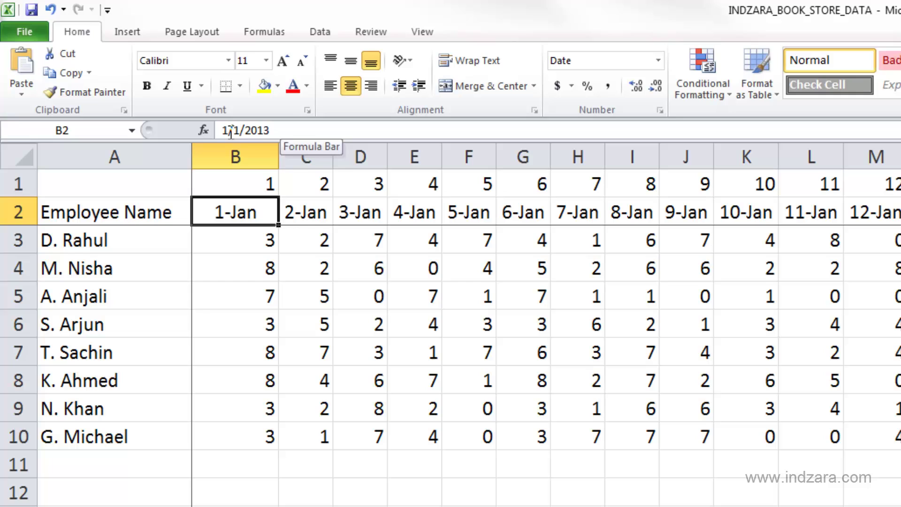
# Replace DAY with MONTH in B1, giving =MONTH(B2) that returns 1
pyautogui.click(255, 183)
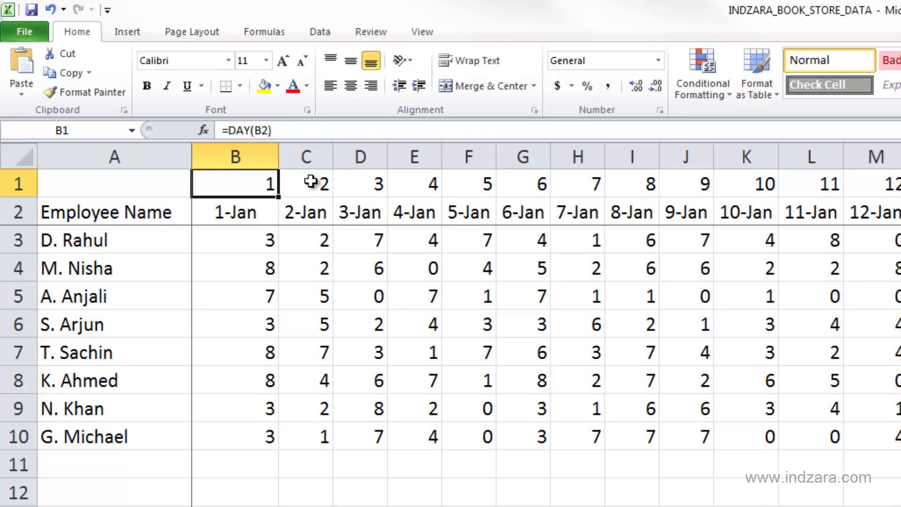
pyautogui.click(268, 130)
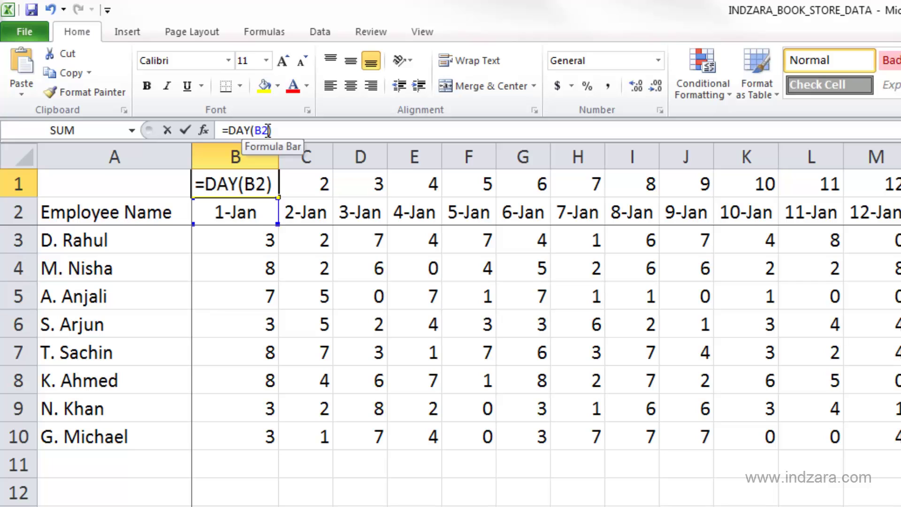
pyautogui.press('Left')
pyautogui.press('Left')
pyautogui.press('Left')
pyautogui.press('BackSpace')
pyautogui.press('BackSpace')
pyautogui.press('BackSpace')
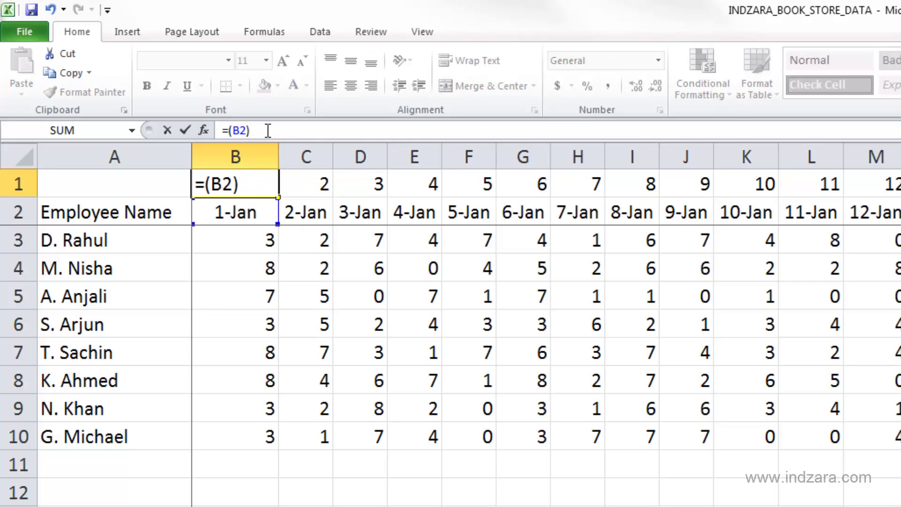
pyautogui.write('MONTH')
pyautogui.press('BackSpace')
pyautogui.press('BackSpace')
pyautogui.press('BackSpace')
pyautogui.press('BackSpace')
pyautogui.press('BackSpace')
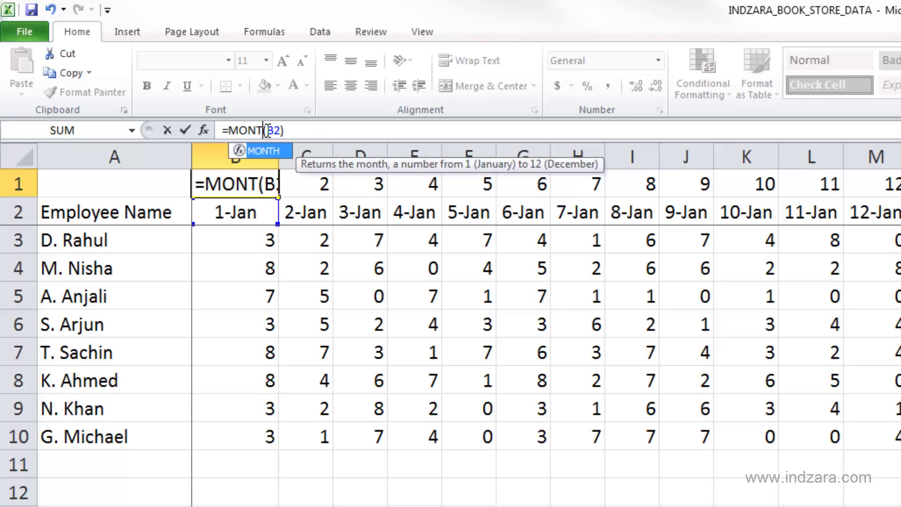
pyautogui.write('YEAR')
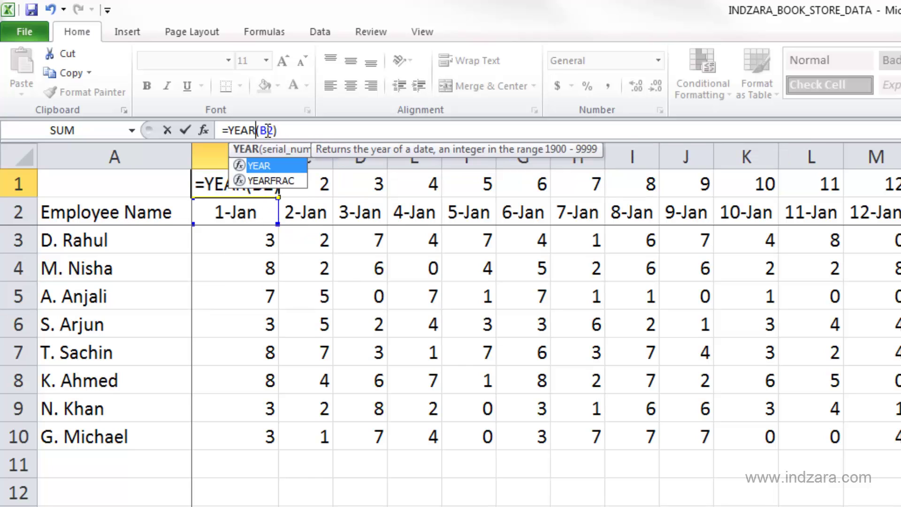
pyautogui.press('BackSpace')
pyautogui.press('BackSpace')
pyautogui.press('BackSpace')
pyautogui.press('BackSpace')
pyautogui.write('MO')
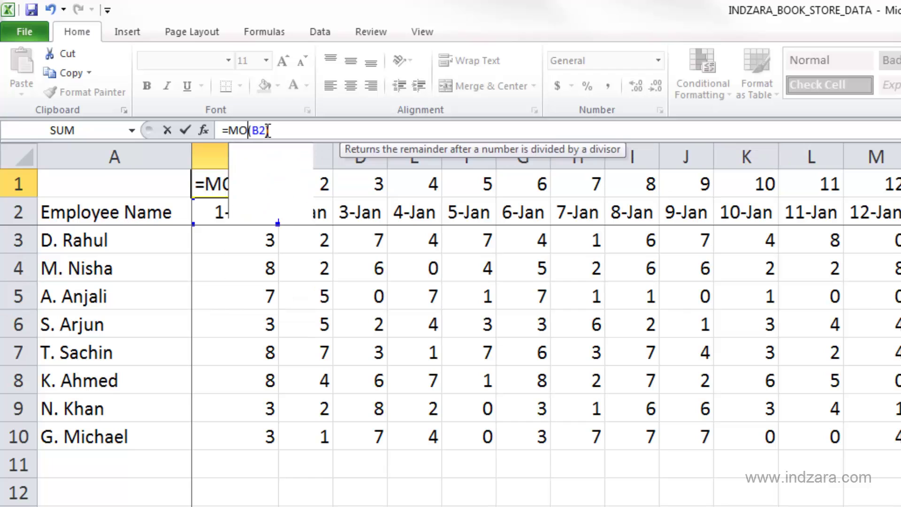
pyautogui.write('NTH')
pyautogui.press('Return')
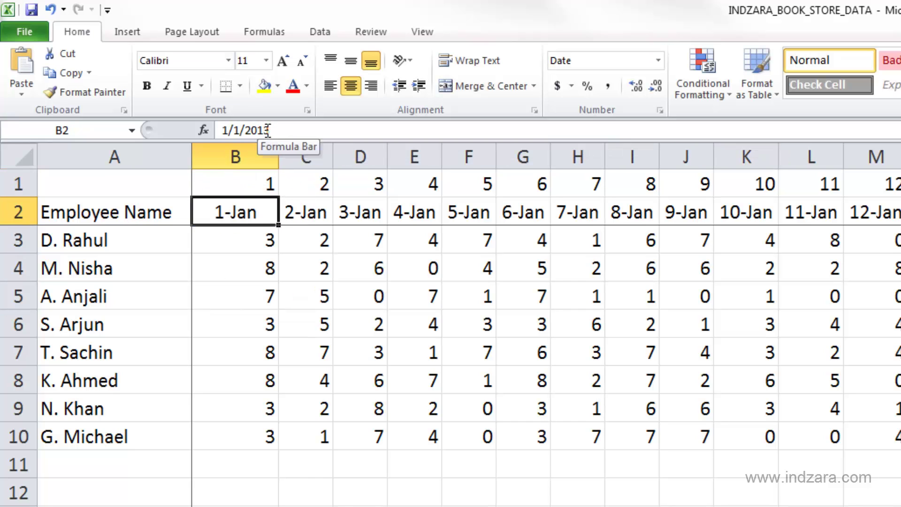
pyautogui.click(272, 189)
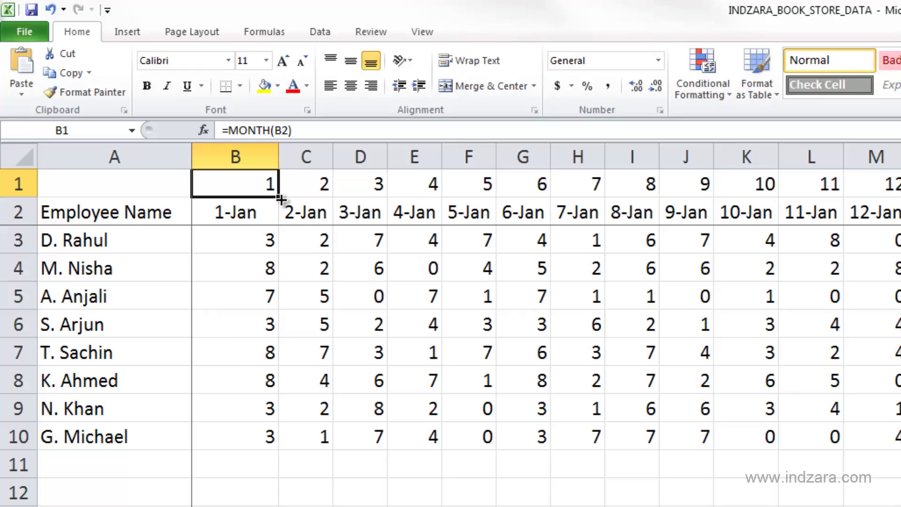
# Fill B1's MONTH formula across row 1 to column NB, then check the dates in B2 and NB2
pyautogui.moveTo(281, 200); pyautogui.dragTo(750, 206)
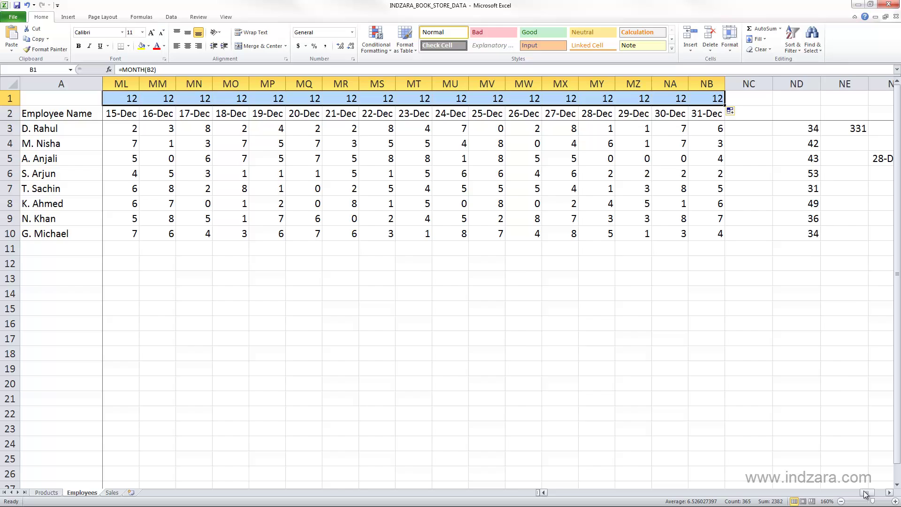
pyautogui.moveTo(867, 492); pyautogui.dragTo(543, 493)
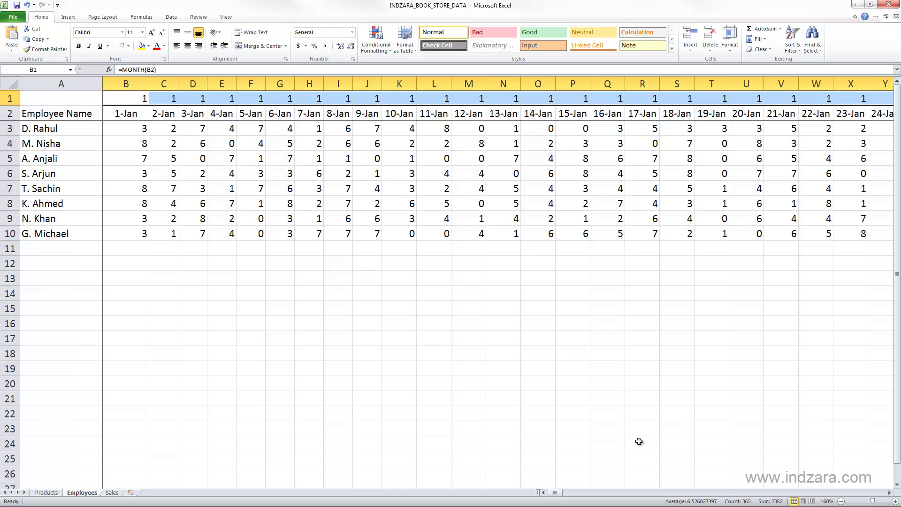
pyautogui.click(124, 113)
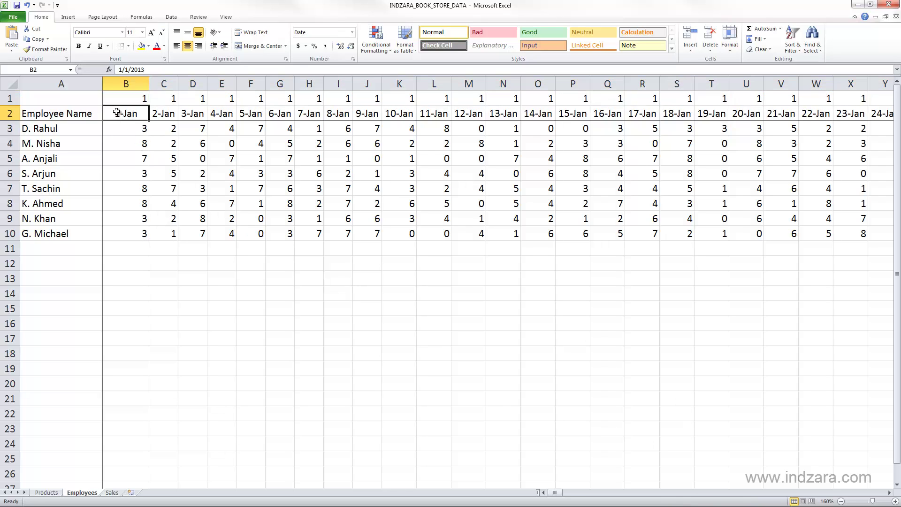
pyautogui.moveTo(560, 492); pyautogui.dragTo(882, 493)
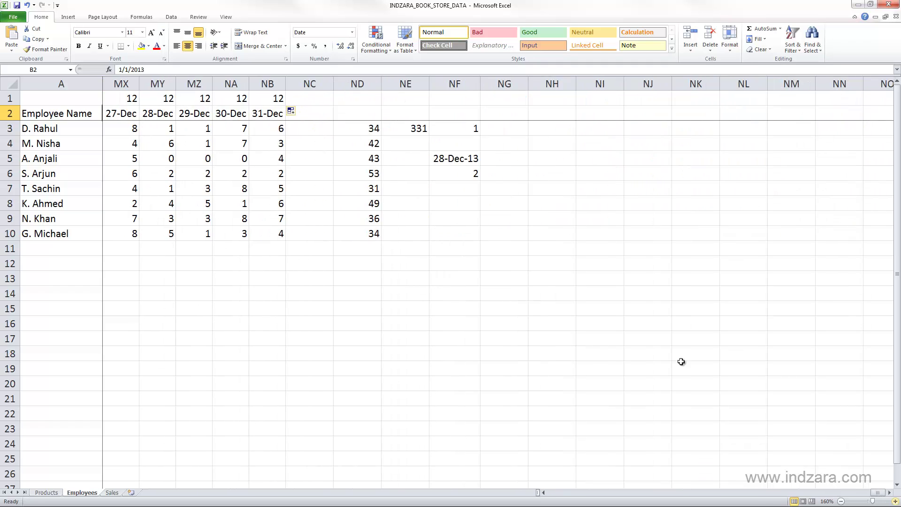
pyautogui.click(267, 114)
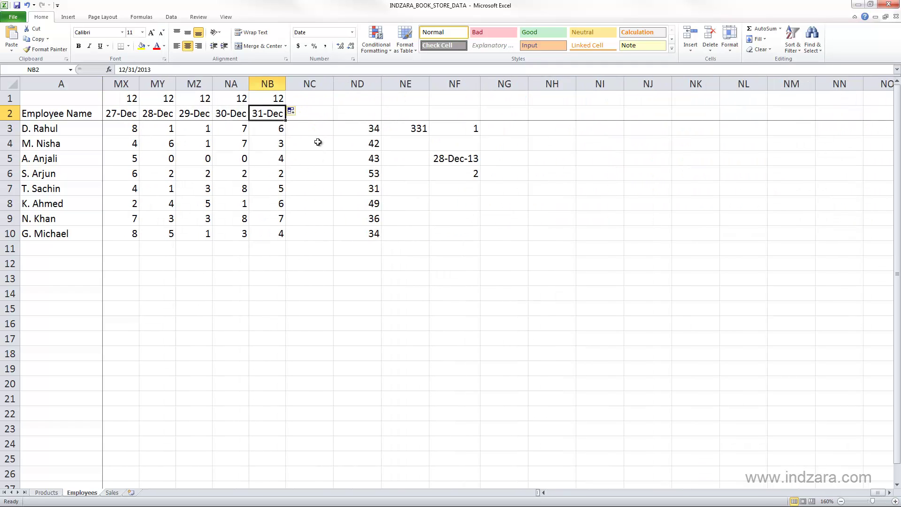
# Enter =NB2-B2 in NF8, returning 364 days between 31-Dec and 1-Jan
pyautogui.click(456, 202)
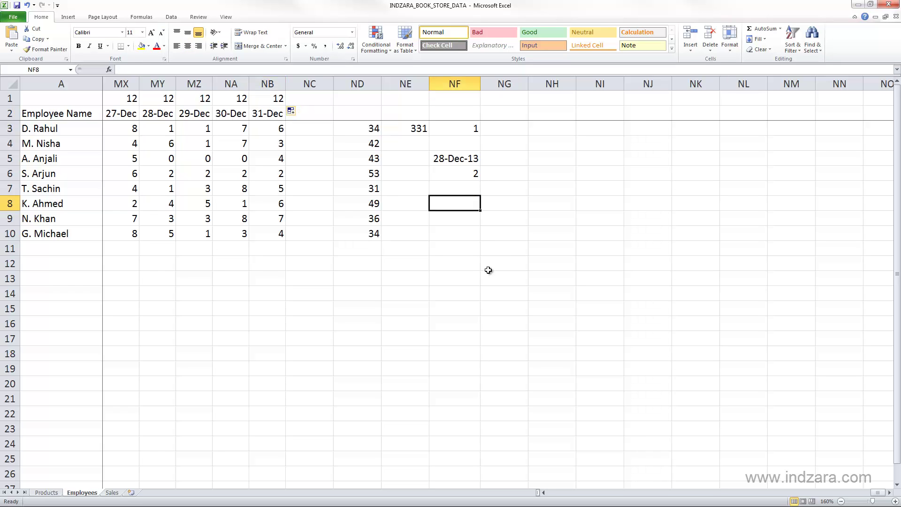
pyautogui.write('=')
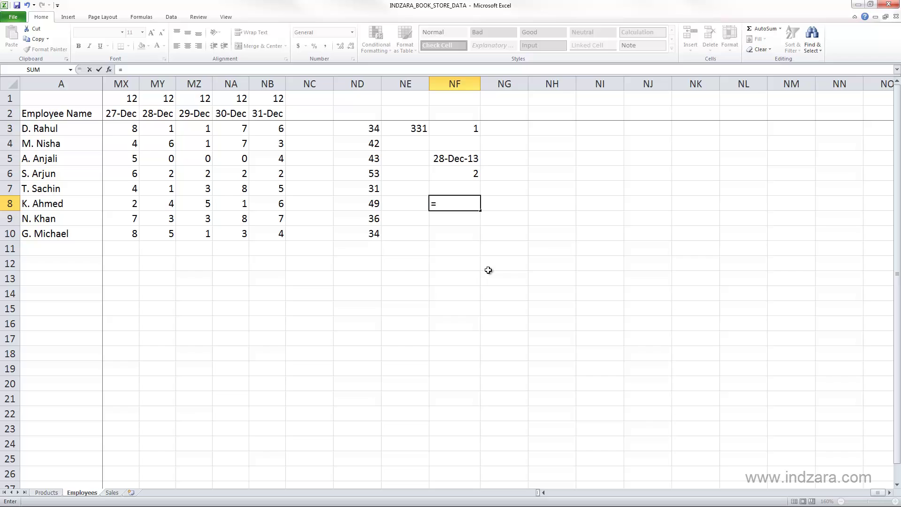
pyautogui.click(275, 115)
pyautogui.write('-')
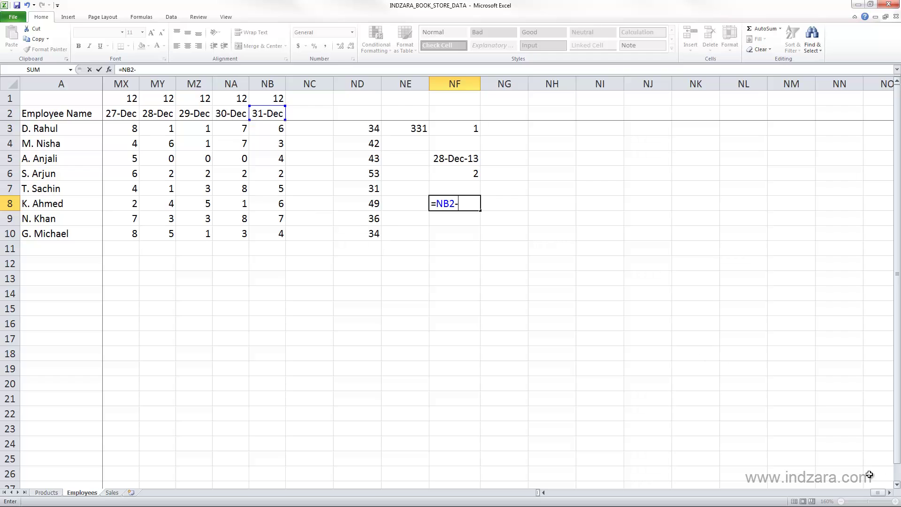
pyautogui.moveTo(877, 492); pyautogui.dragTo(541, 493)
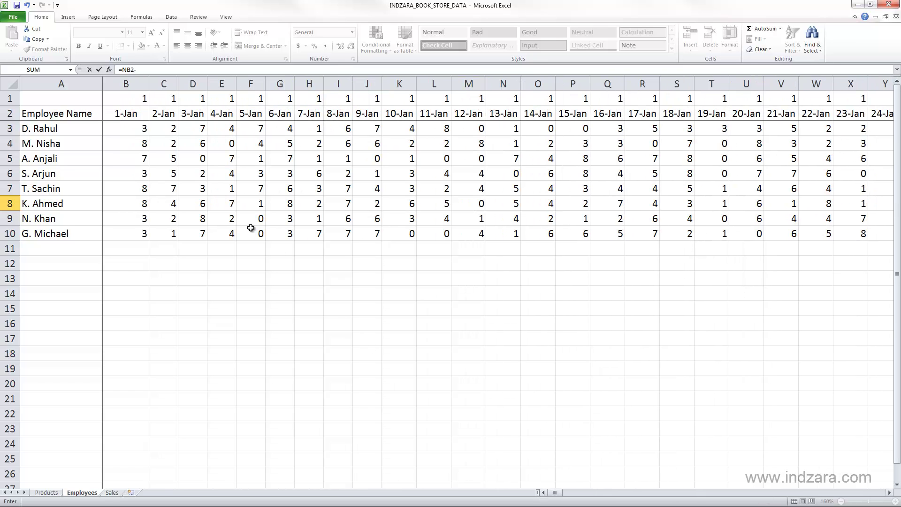
pyautogui.click(135, 114)
pyautogui.press('Return')
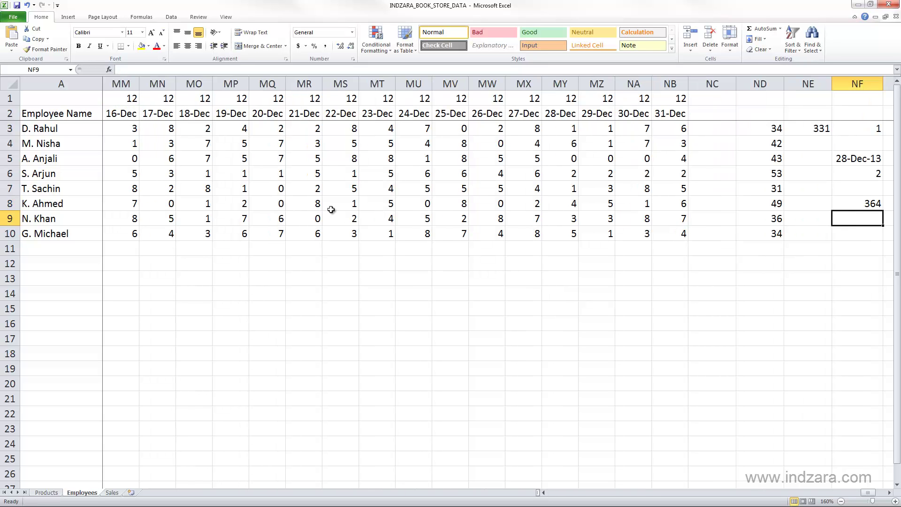
pyautogui.hscroll(14, 888, 492)
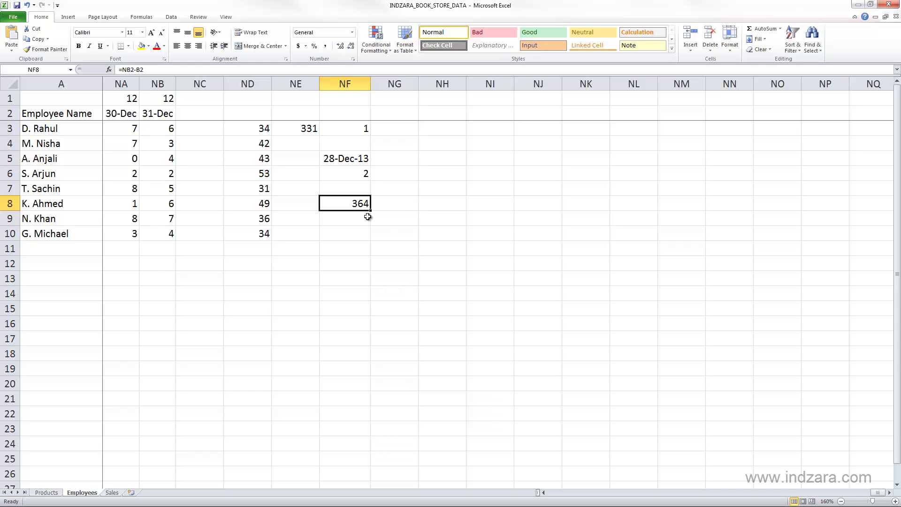
# Type 1, 2 and 3 into cells NF10 through NF12
pyautogui.click(359, 235)
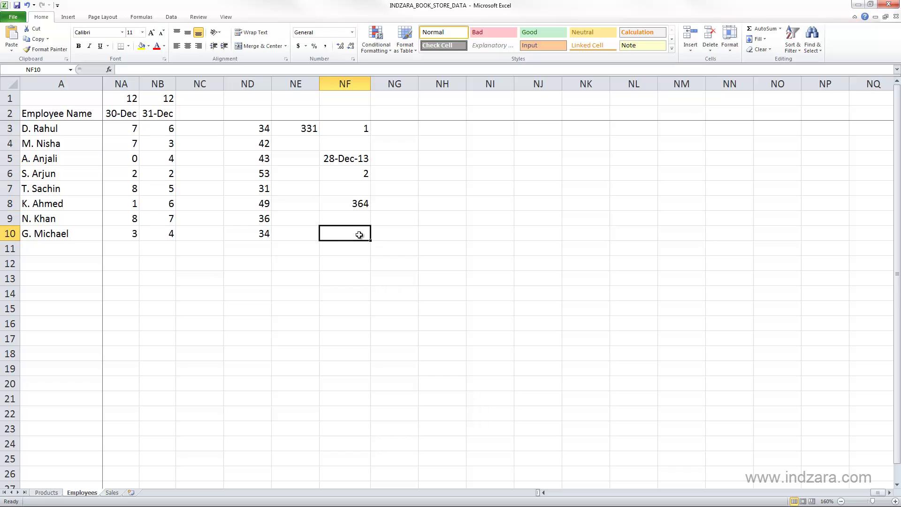
pyautogui.write('1')
pyautogui.press('Return')
pyautogui.write('2')
pyautogui.press('Return')
pyautogui.write('3')
pyautogui.press('Return')
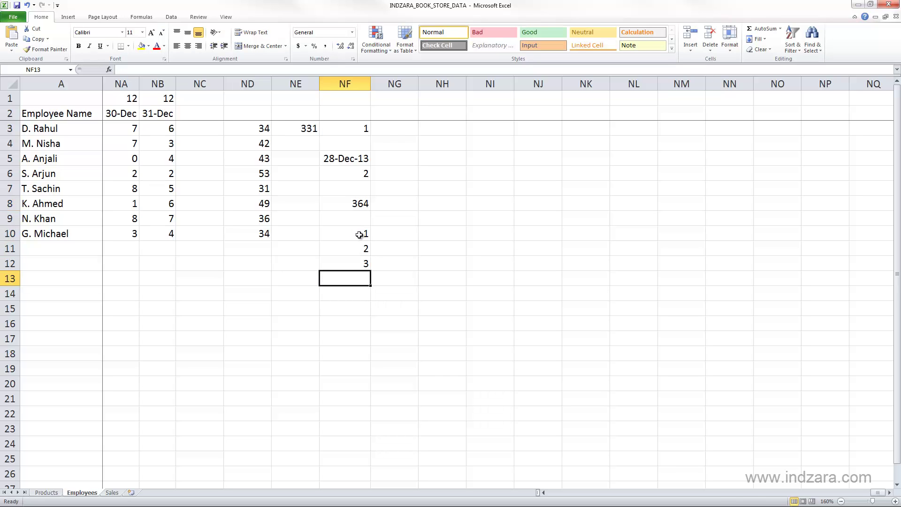
# Extend the number series down to NF19 so it runs from 1 to 10
pyautogui.moveTo(360, 234); pyautogui.dragTo(370, 374)
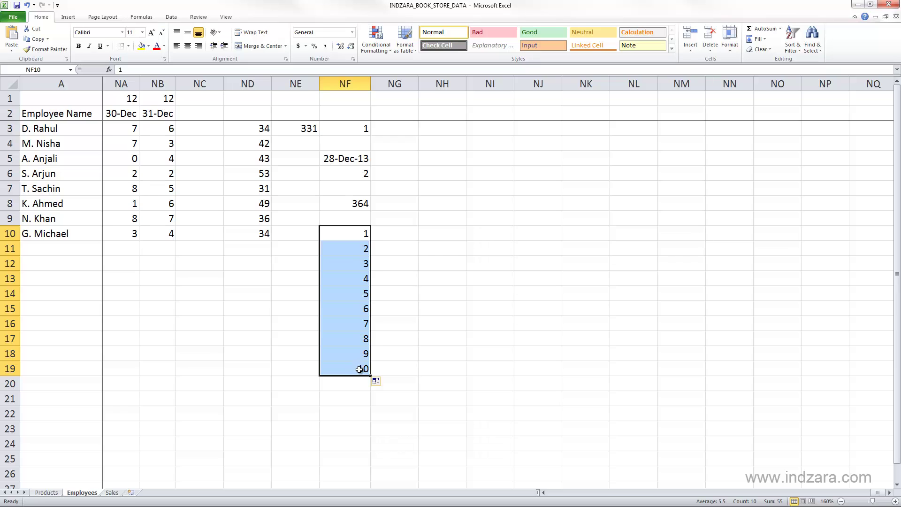
pyautogui.click(359, 369)
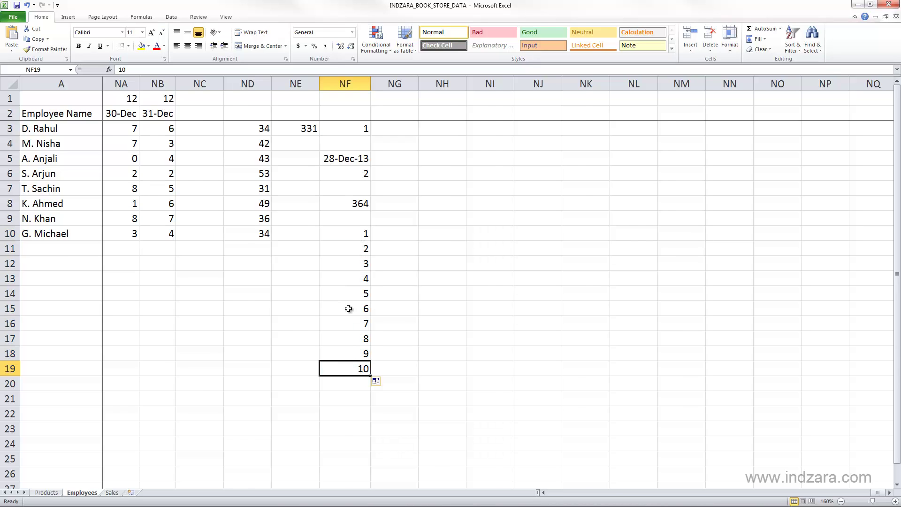
pyautogui.click(356, 235)
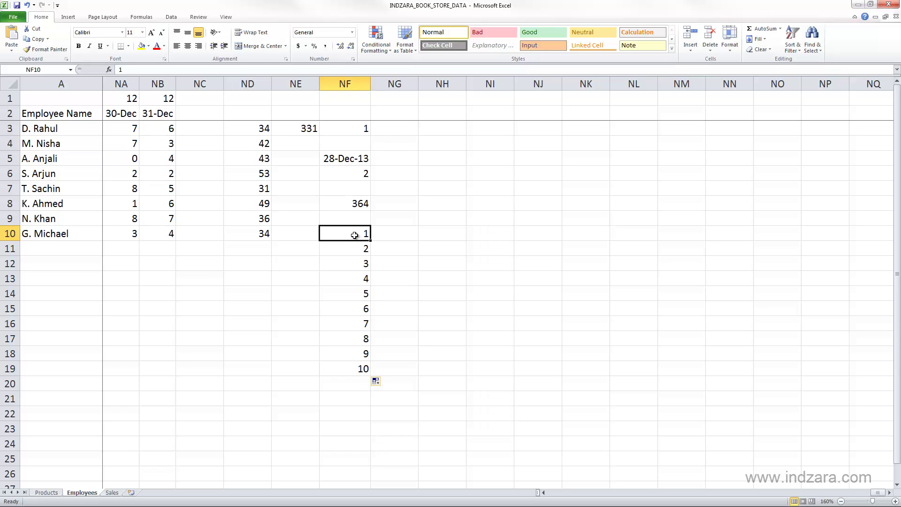
pyautogui.moveTo(353, 234); pyautogui.dragTo(352, 367)
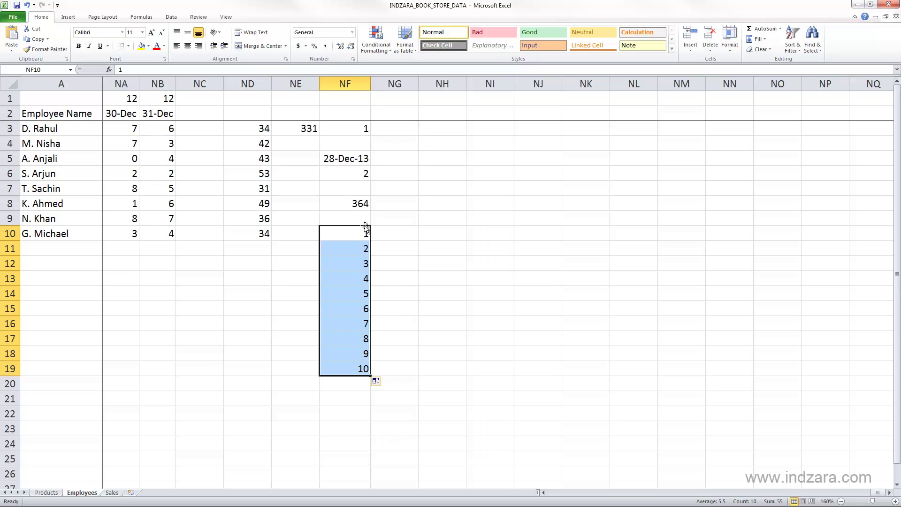
pyautogui.click(361, 202)
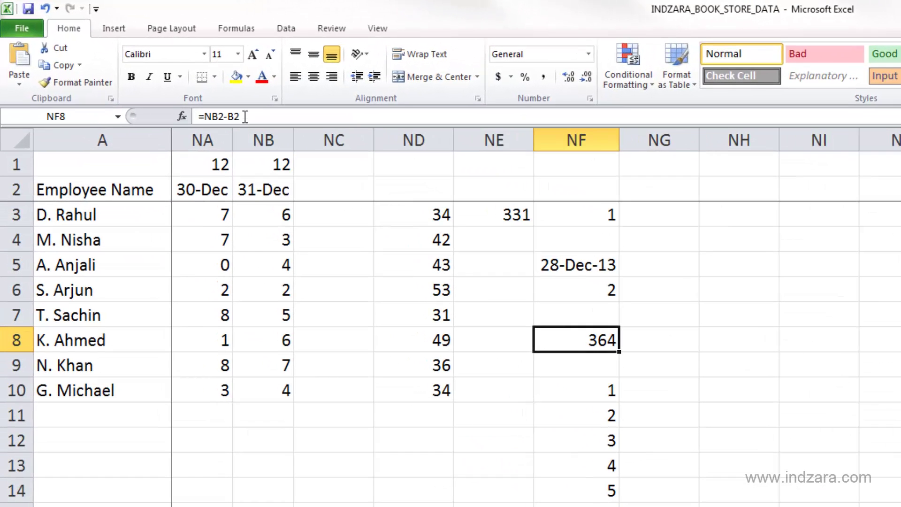
# Append +1 to NF8's formula, making =NB2-B2+1 that shows 365 days
pyautogui.click(245, 117)
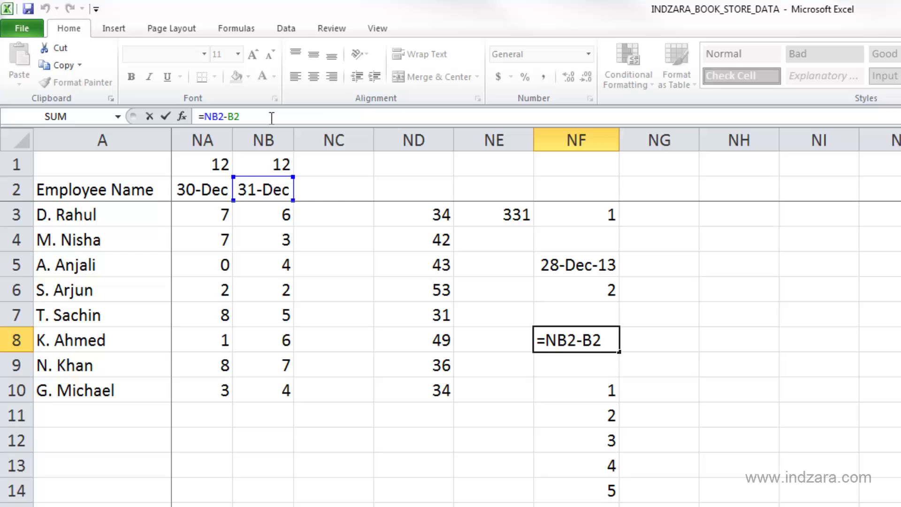
pyautogui.write('+1')
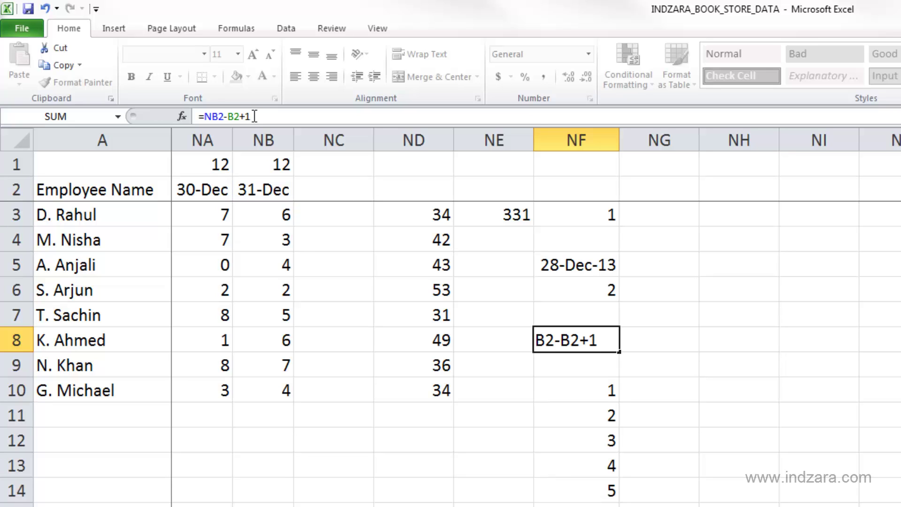
pyautogui.press('Return')
pyautogui.click(604, 340)
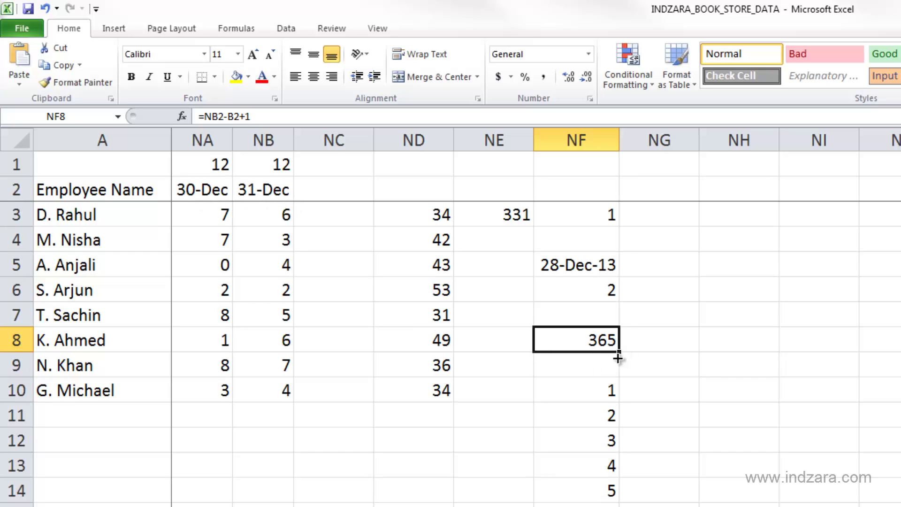
pyautogui.click(216, 117)
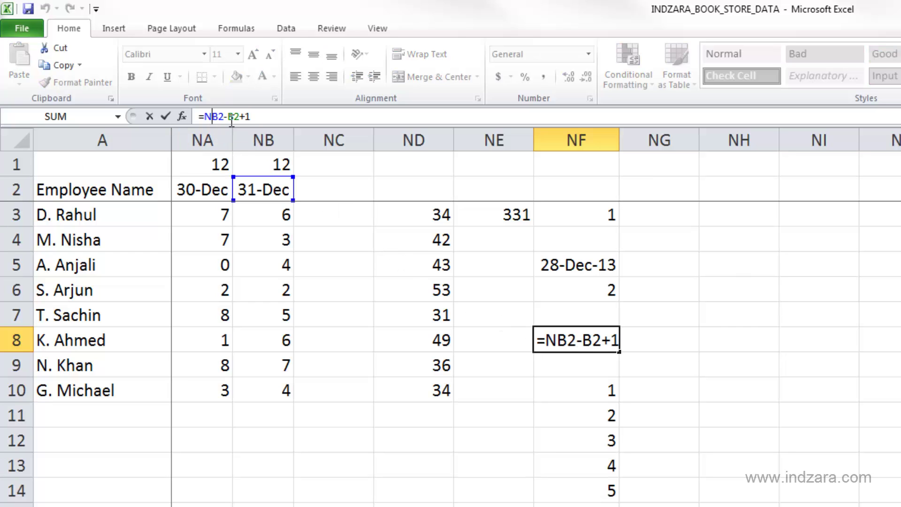
pyautogui.click(236, 118)
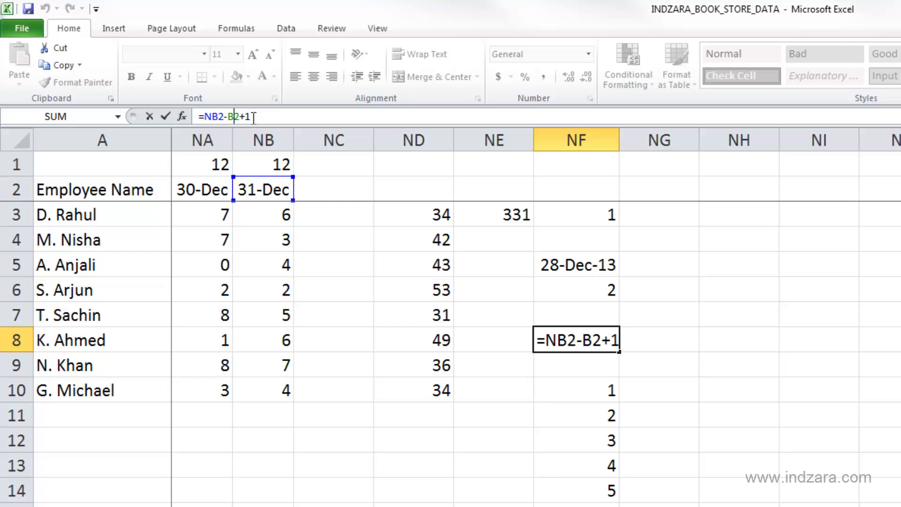